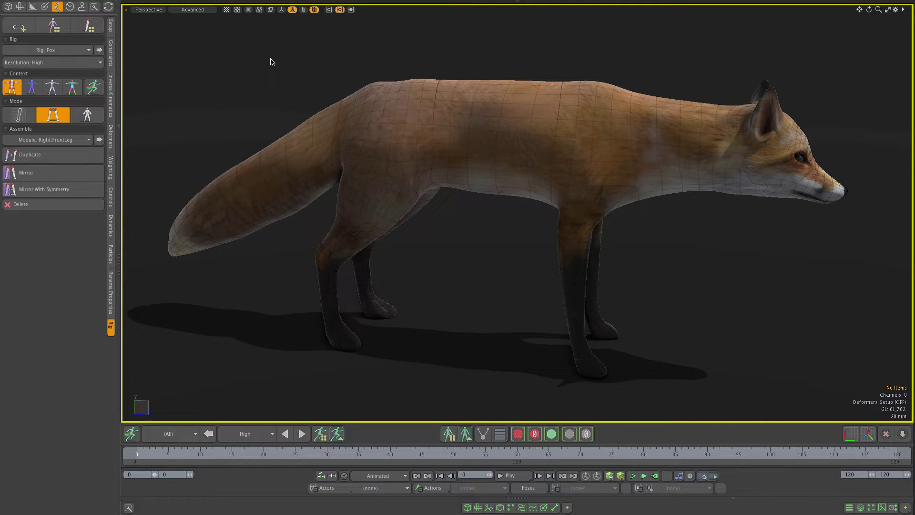
- Show the rig modules over the fox, set the viewport shading to Shaded, and hide the ground plane
left_click(281, 10)
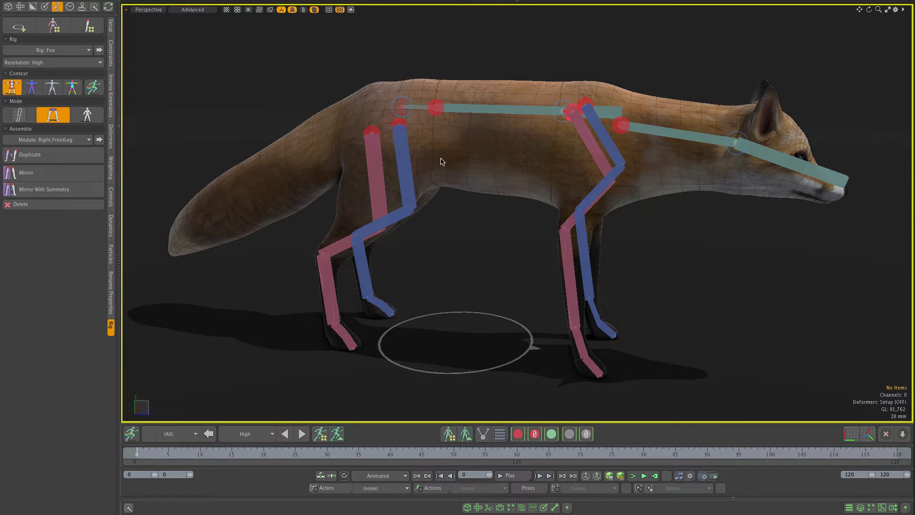
left_click(197, 11)
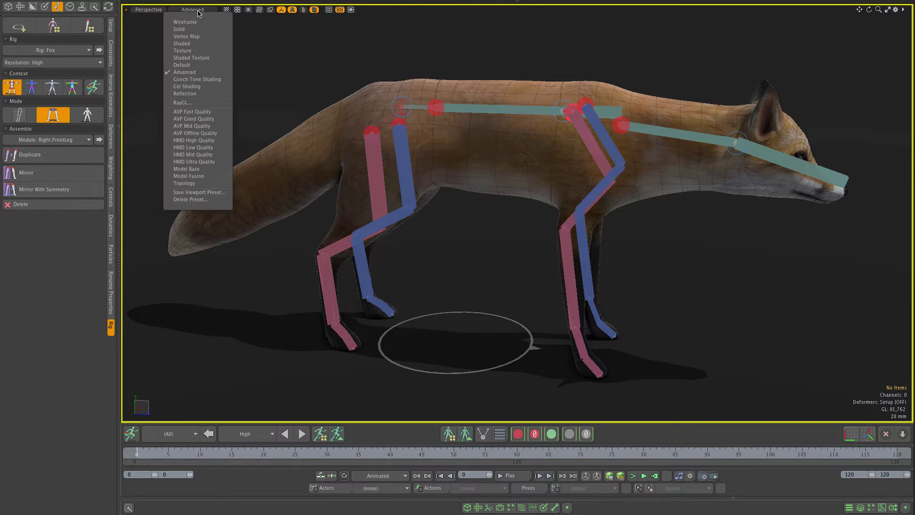
left_click(192, 45)
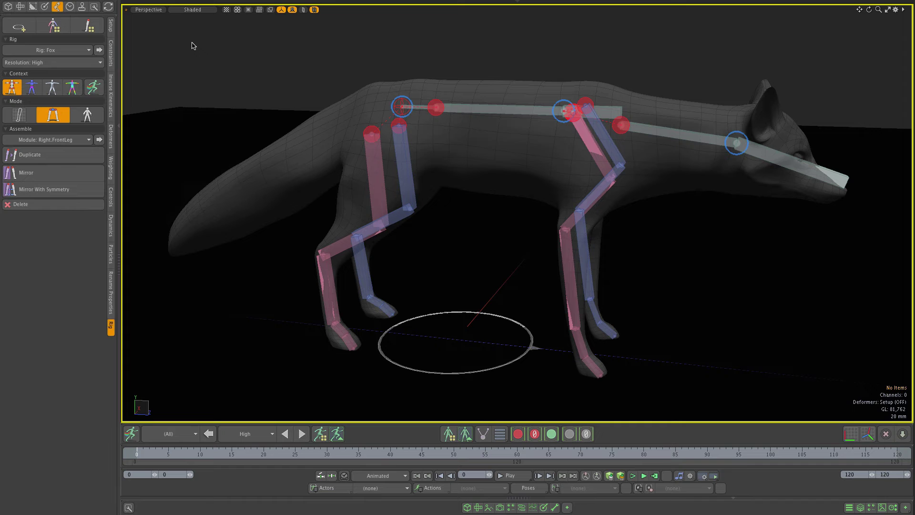
left_click(912, 257)
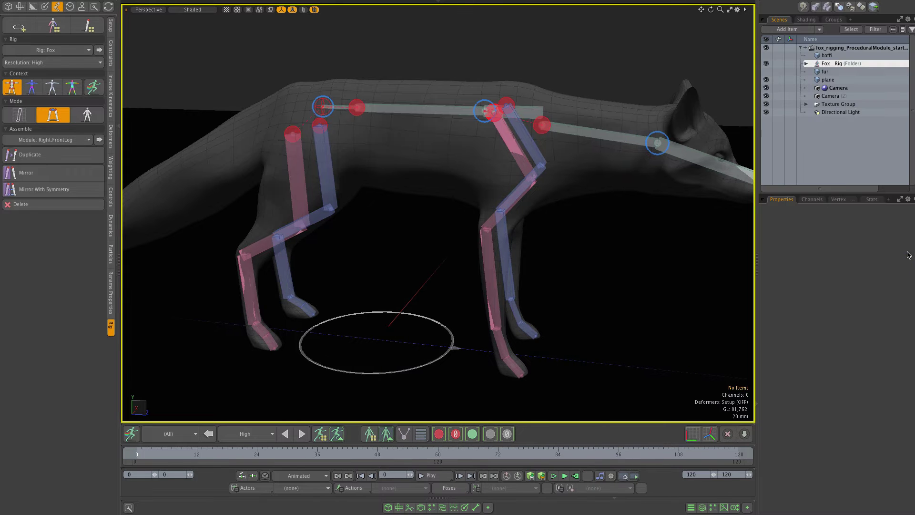
left_click(766, 80)
left_click(757, 264)
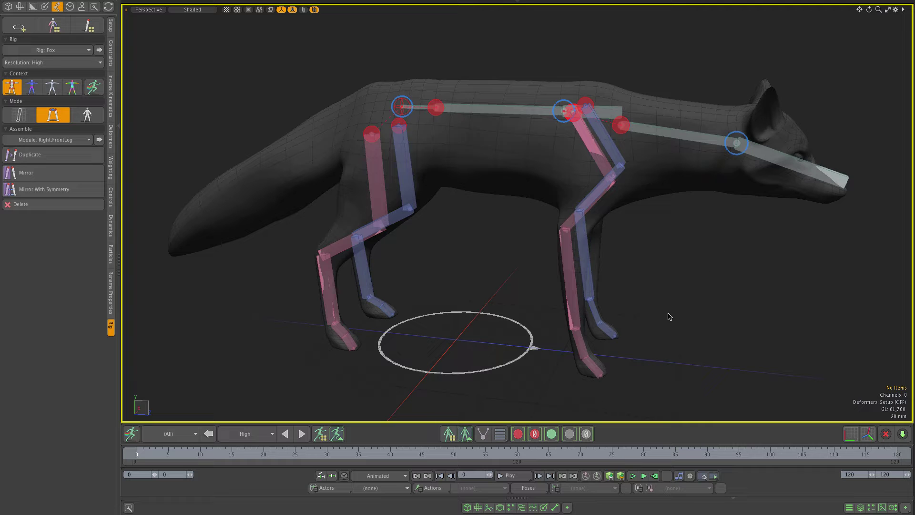
- In the rig's guide context, add an FKChain preset module at the base of the fox's tail in the left view
left_click(514, 507)
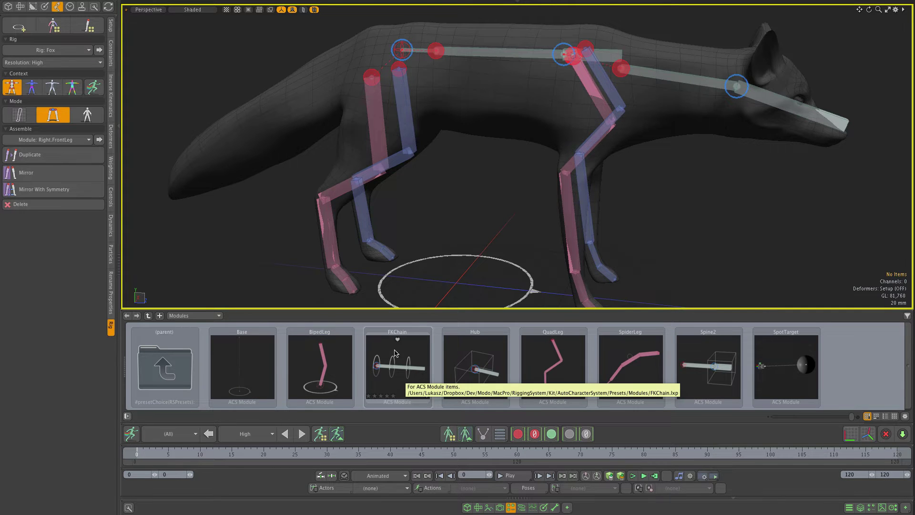
key("KP_2")
key("KP_3")
key("ctrl+KP_3")
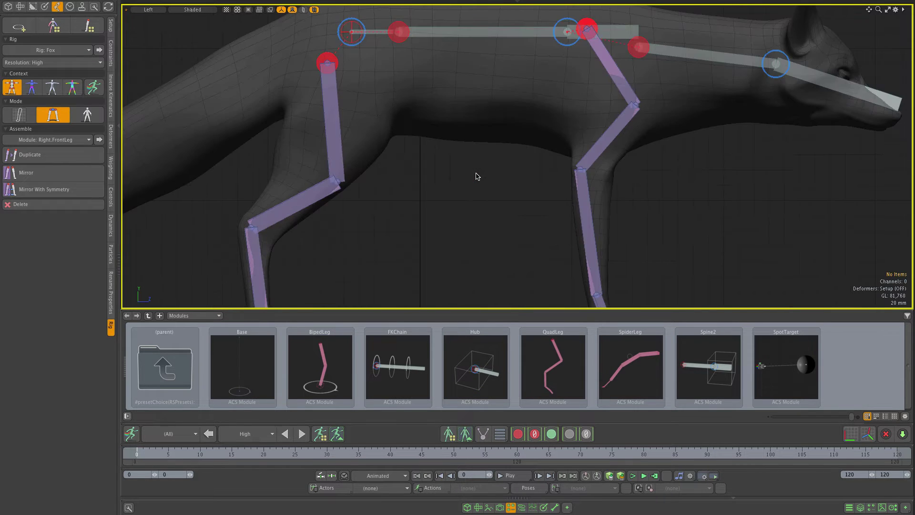
scroll(476, 176, "down", 3)
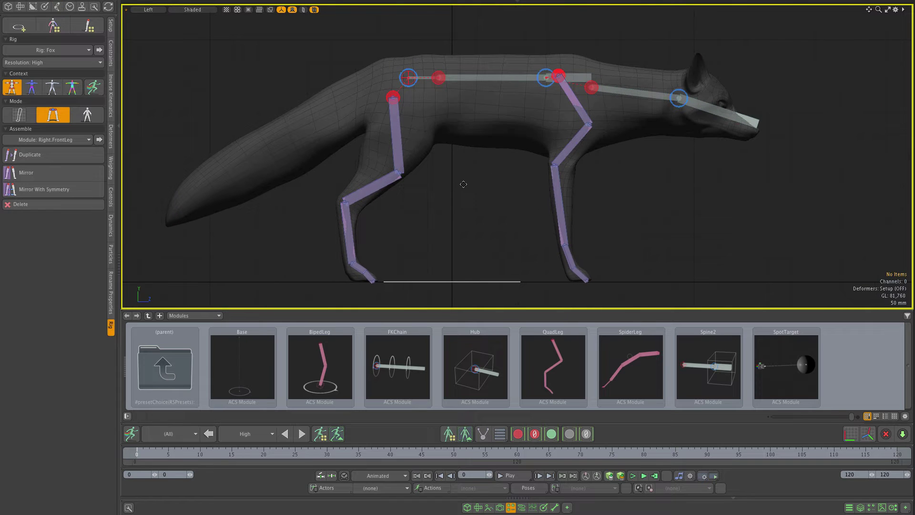
left_click(31, 87)
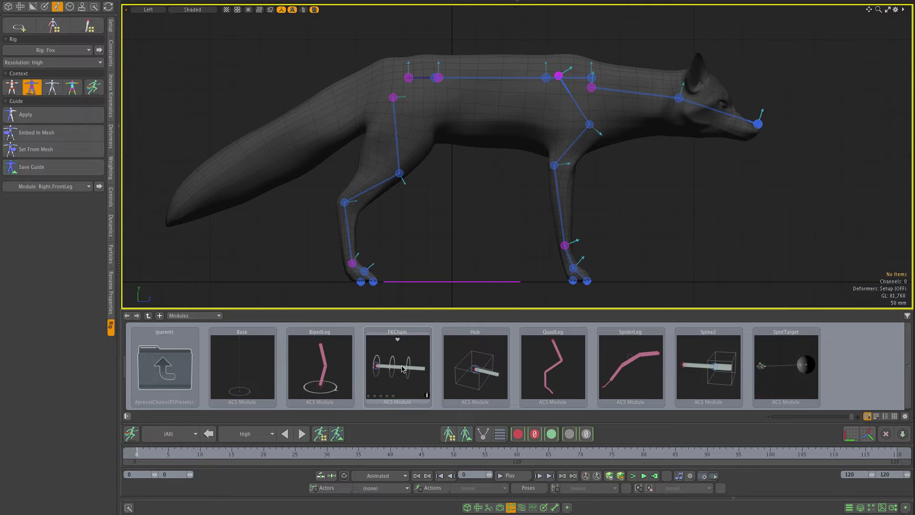
left_click_drag(403, 368, 375, 87)
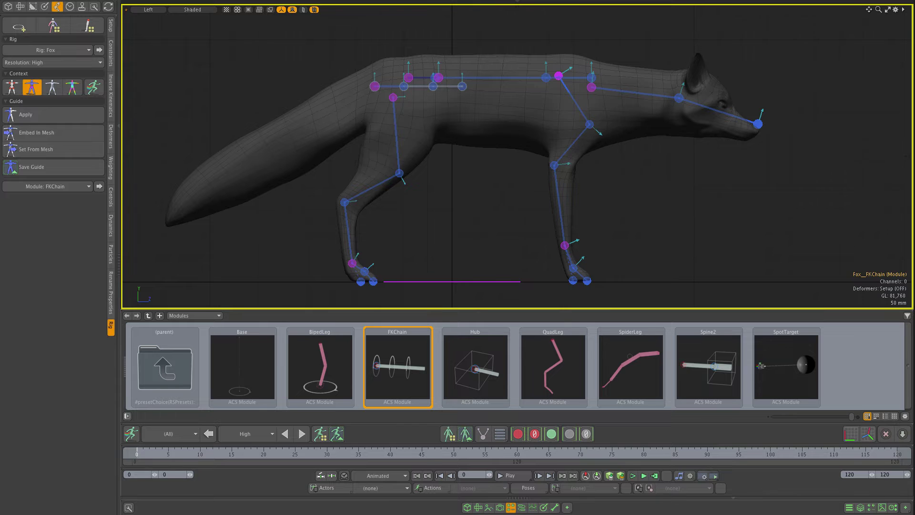
- Rename the new FKChain module to Tail and flip its direction
left_click(913, 260)
left_click(836, 228)
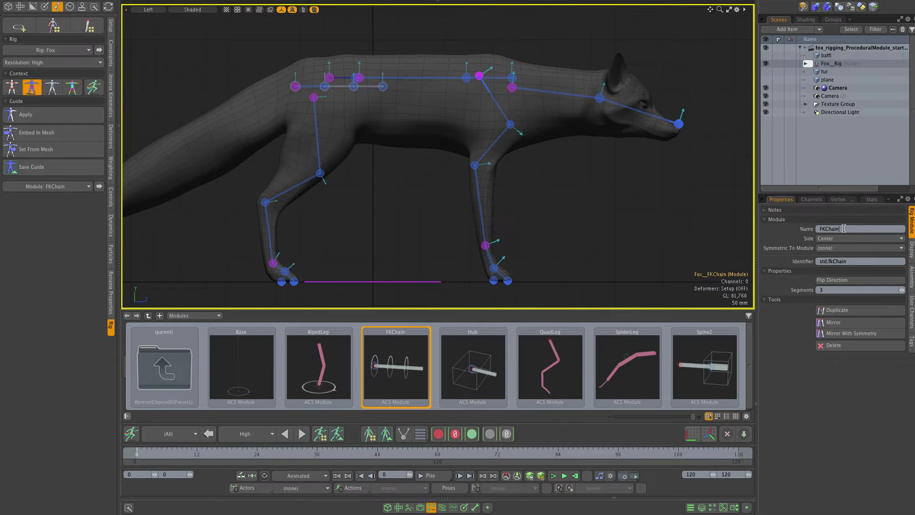
double_click(844, 228)
type("Tail")
key("Return")
left_click(847, 282)
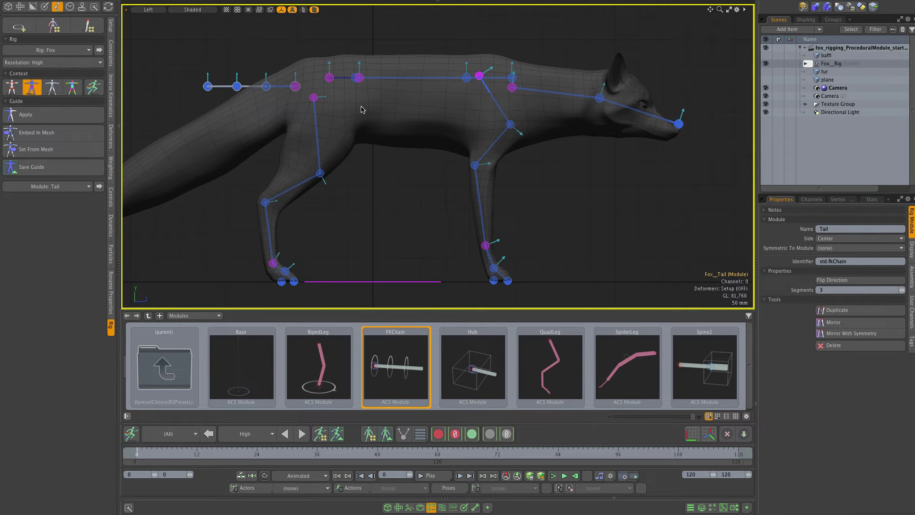
- Set the Tail module's number of segments to 4
left_click_drag(266, 128, 426, 128, "alt+shift")
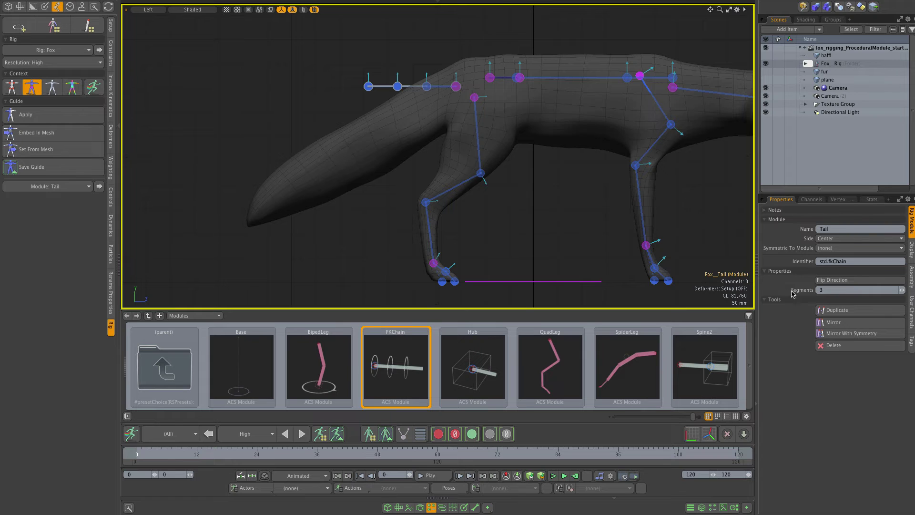
left_click(834, 290)
type("6")
key("Return")
key("Return")
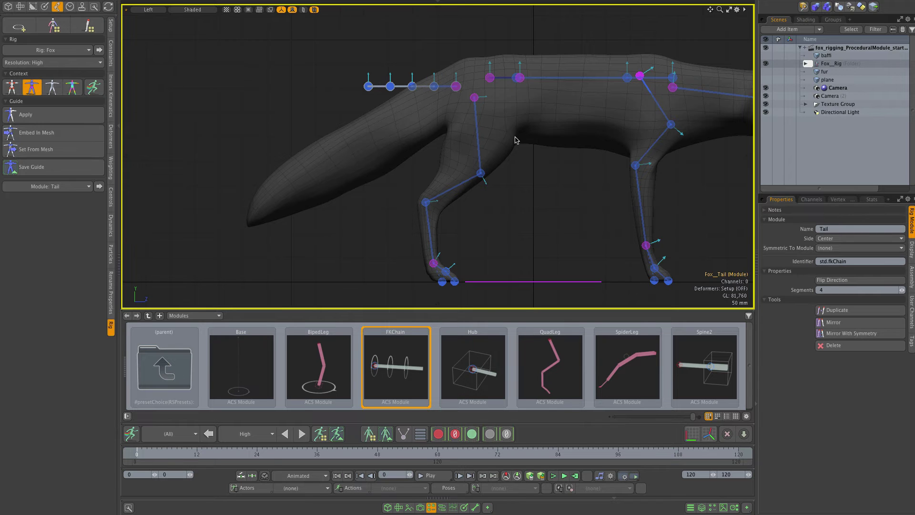
- Rotate the tail's root guide to about 33° in X and move the tip guide to the end of the fox's tail
left_click(456, 90)
left_click_drag(435, 37, 403, 62)
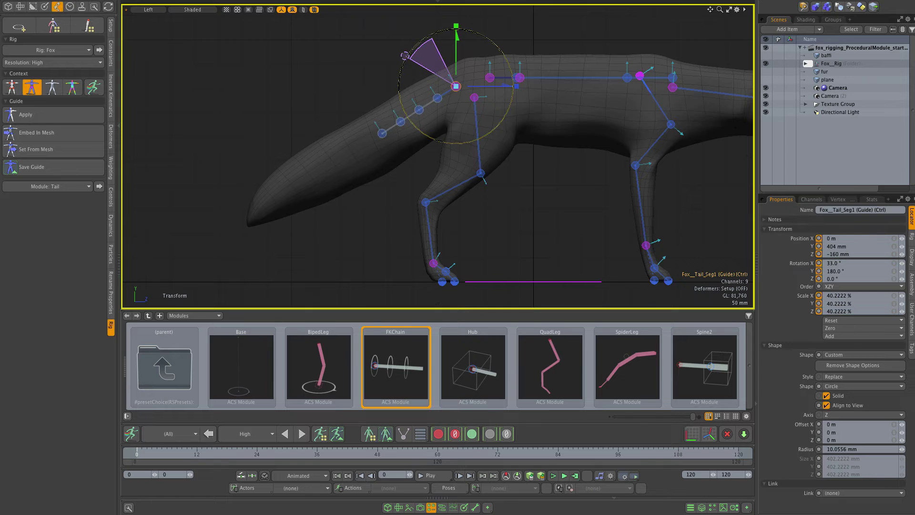
left_click(382, 135)
left_click_drag(316, 119, 188, 209)
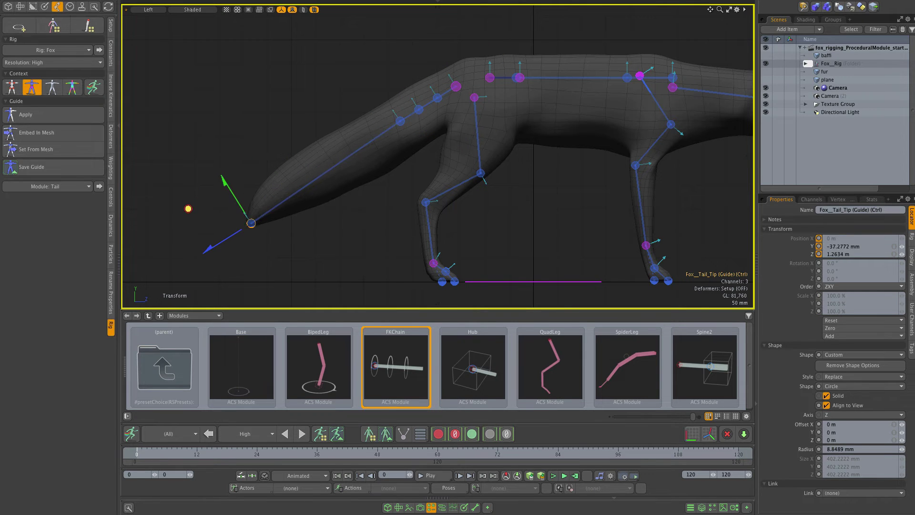
- Space the three intermediate tail guides evenly along the centre of the tail mesh
left_click(400, 120)
left_click_drag(373, 71, 249, 161)
left_click(419, 109)
left_click_drag(395, 54, 364, 74)
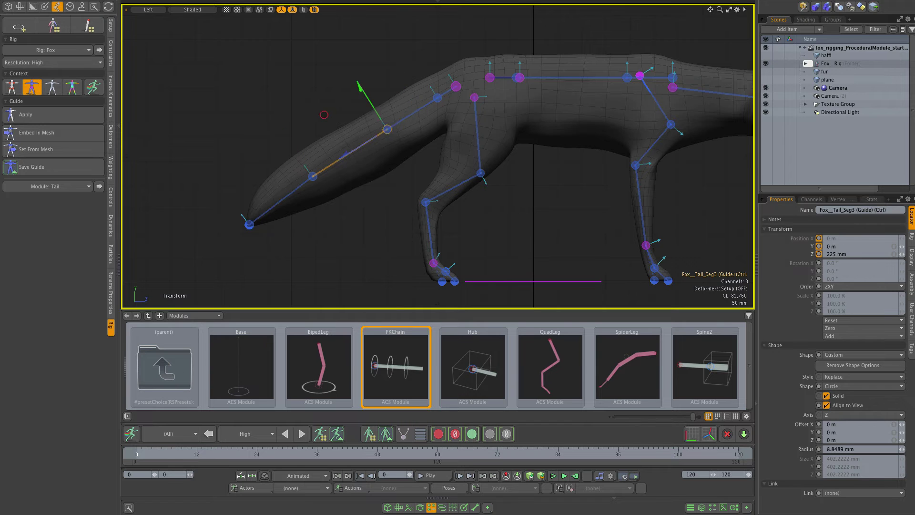
left_click_drag(324, 114, 312, 121)
left_click(437, 98)
left_click_drag(374, 83, 356, 93)
key("Escape")
- Add another FKChain module at the fox's ear and set it to 2 segments
left_click_drag(553, 127, 457, 124, "alt+shift")
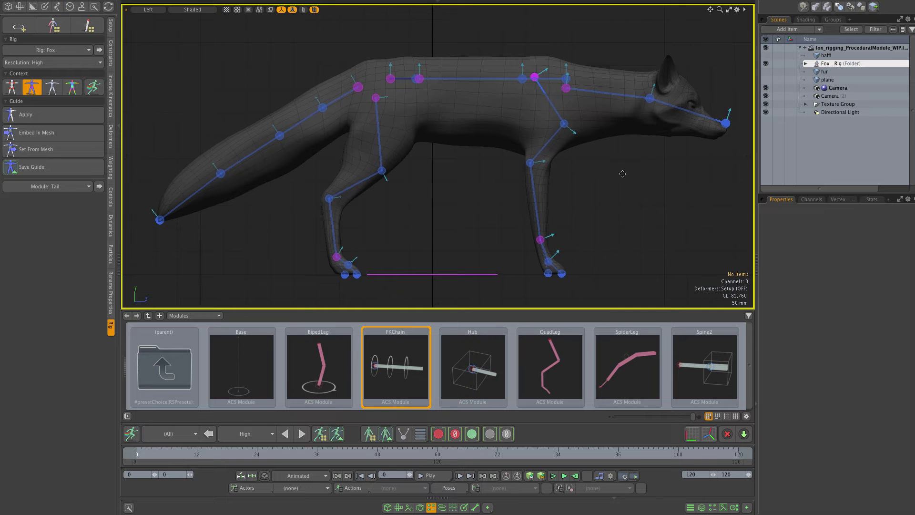
left_click_drag(622, 173, 510, 227, "alt+shift")
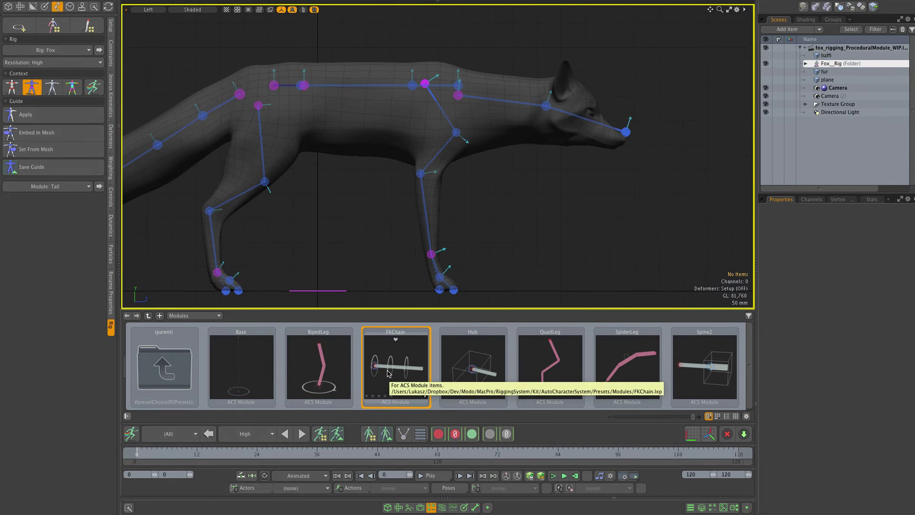
left_click_drag(386, 374, 569, 98)
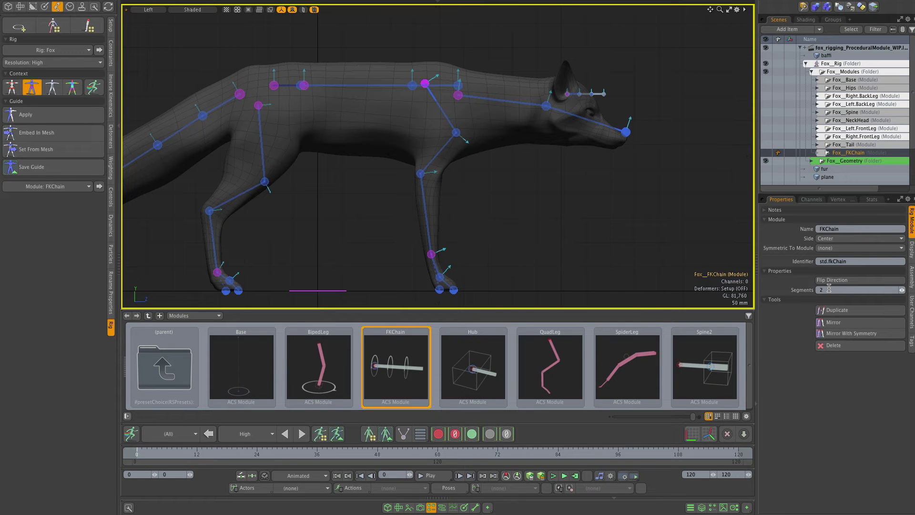
key("Return")
- Move the ear chain's root guide to about -52 mm in X and rotate it to -45° in Y
left_click_drag(572, 85, 667, 89, "ctrl+alt")
left_click(520, 139)
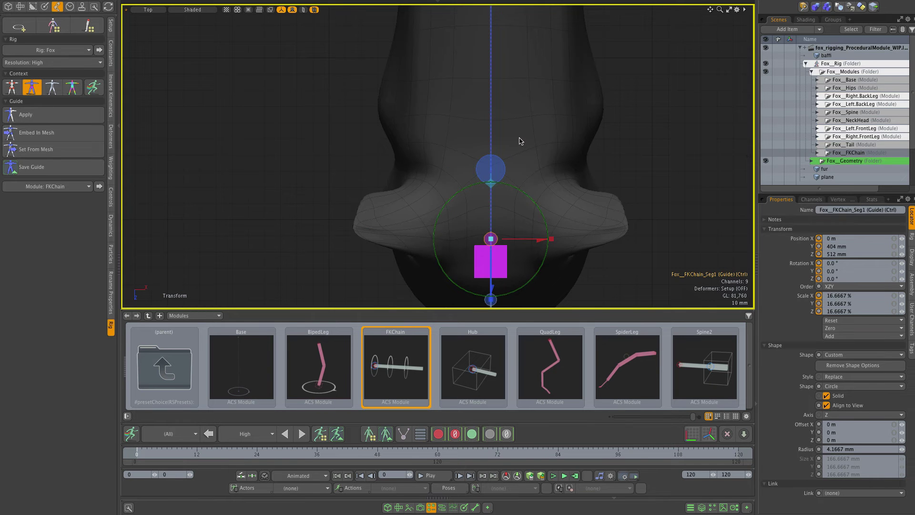
key("KP_2")
left_click_drag(526, 142, 442, 178)
key("KP_Decimal")
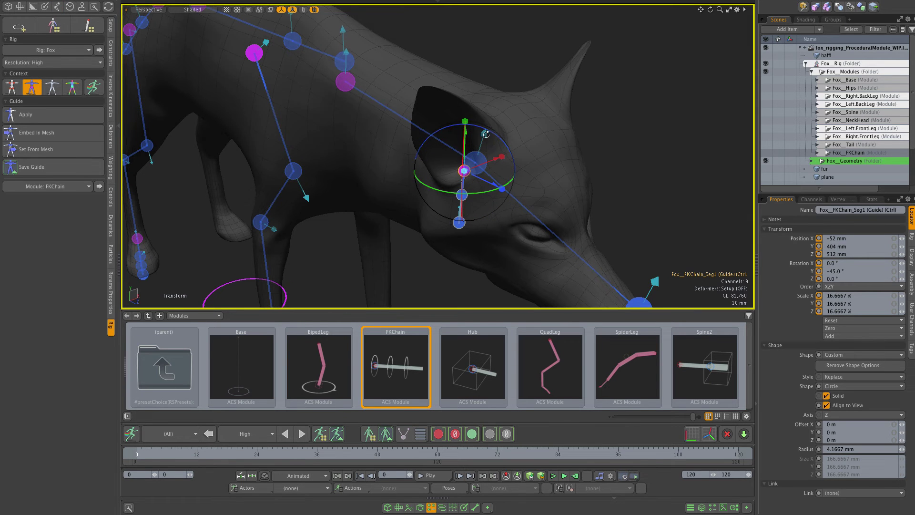
- Fit the chain upright inside the ear, placing its root guide at about X -46 mm and Z 502 mm
left_click_drag(486, 134, 409, 200, "alt")
left_click_drag(409, 200, 451, 112, "alt")
left_click_drag(450, 113, 562, 80, "alt")
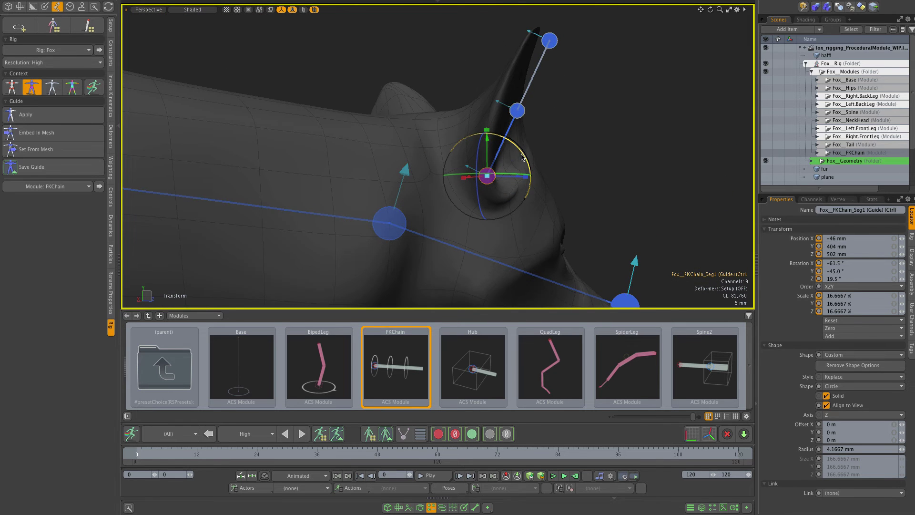
left_click_drag(524, 153, 430, 155)
scroll(414, 179, "down", 3)
key("q")
left_click(441, 271)
left_click_drag(474, 240, 429, 238, "ctrl+alt")
left_click_drag(429, 238, 455, 147, "alt+shift")
mouse_move(548, 205)
left_mouse_down("ctrl+alt")
mouse_move(521, 225)
mouse_move(561, 199)
left_mouse_up("ctrl+alt")
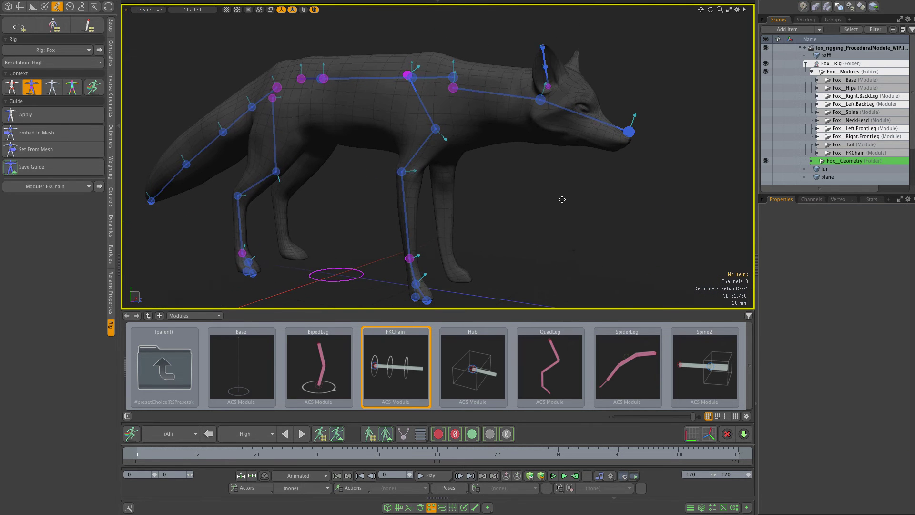
- Rename the ear's FKChain module to Ear
left_click(846, 152)
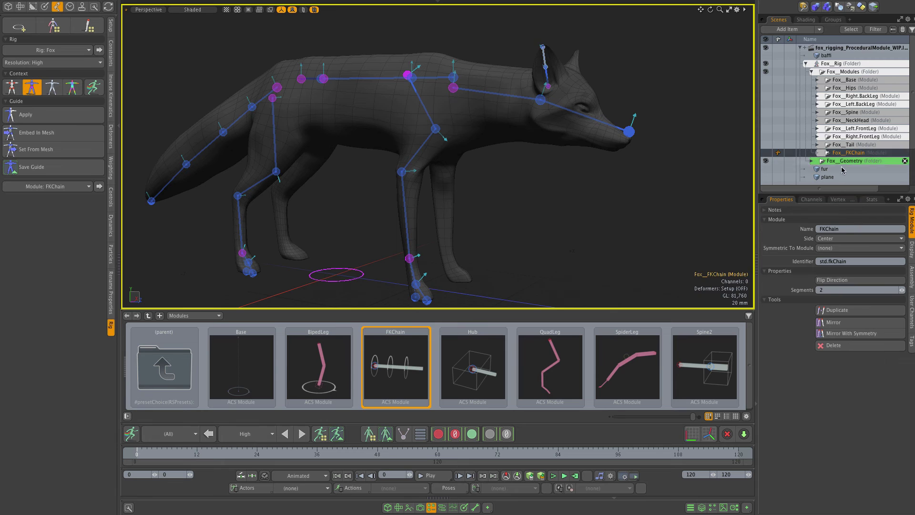
left_click(848, 229)
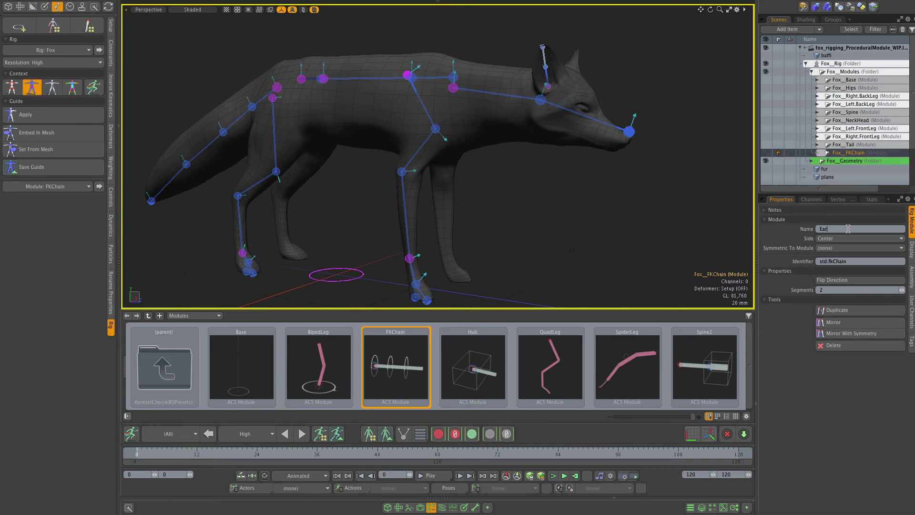
type("Ear")
key("Return")
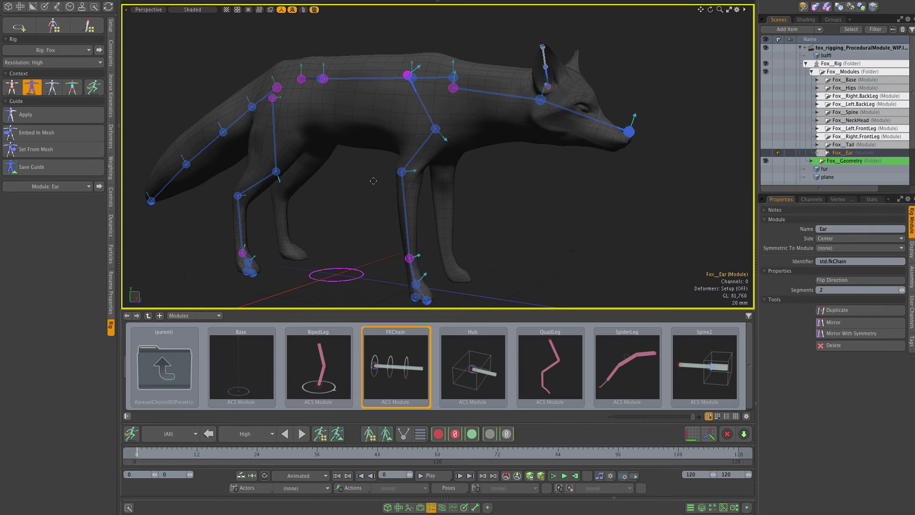
- Close the module preset browser and apply the edited guide to the fox rig
left_click_drag(373, 181, 380, 179, "alt+shift")
left_click(431, 507)
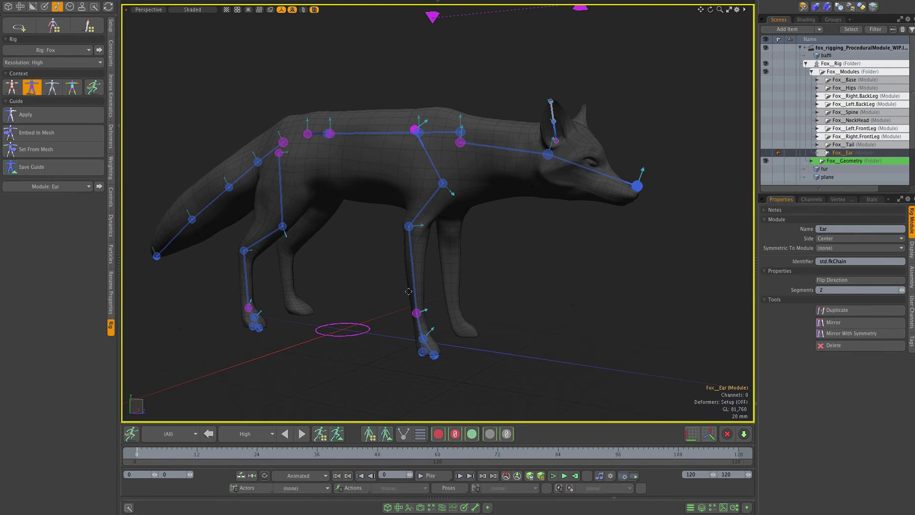
left_click_drag(397, 276, 408, 273, "alt+shift")
left_click_drag(286, 224, 269, 222, "alt")
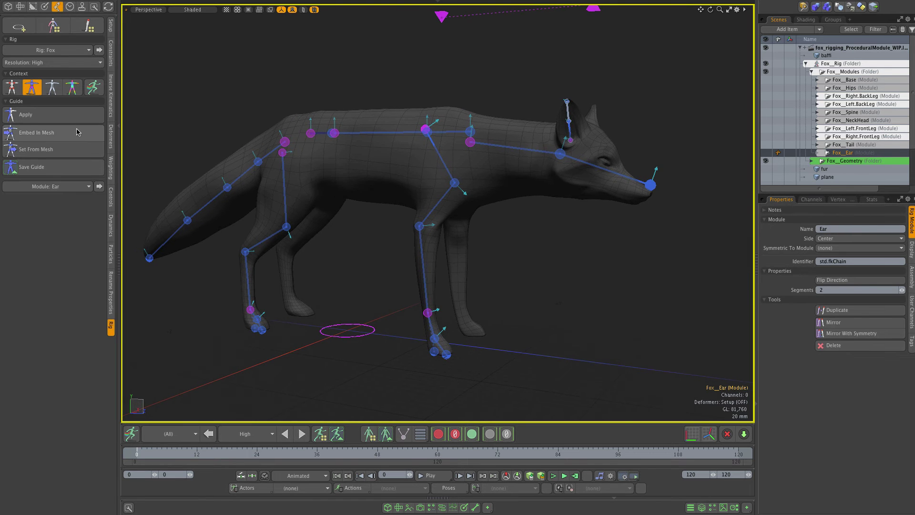
left_click(89, 117)
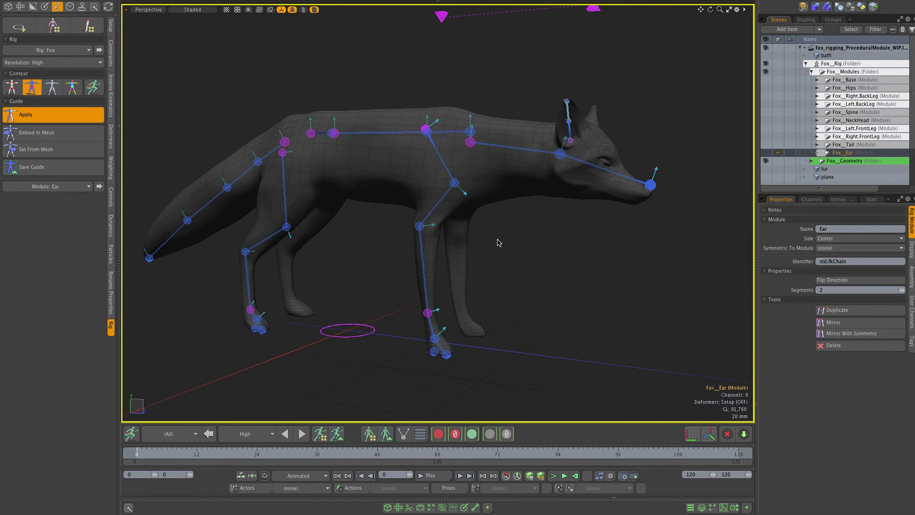
left_click_drag(598, 244, 604, 243, "alt+shift")
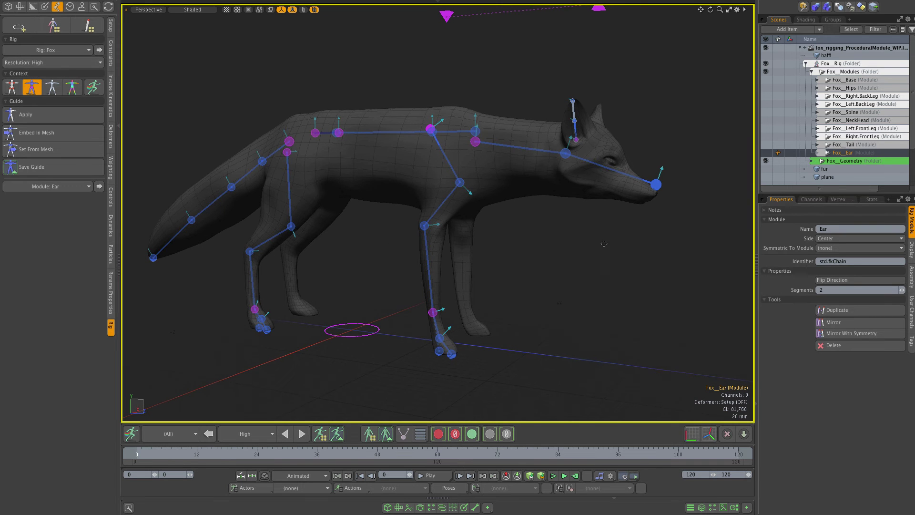
- Switch the rig to its module assembly context and inspect the fitted tail and ear chains on the fox
left_click(752, 298)
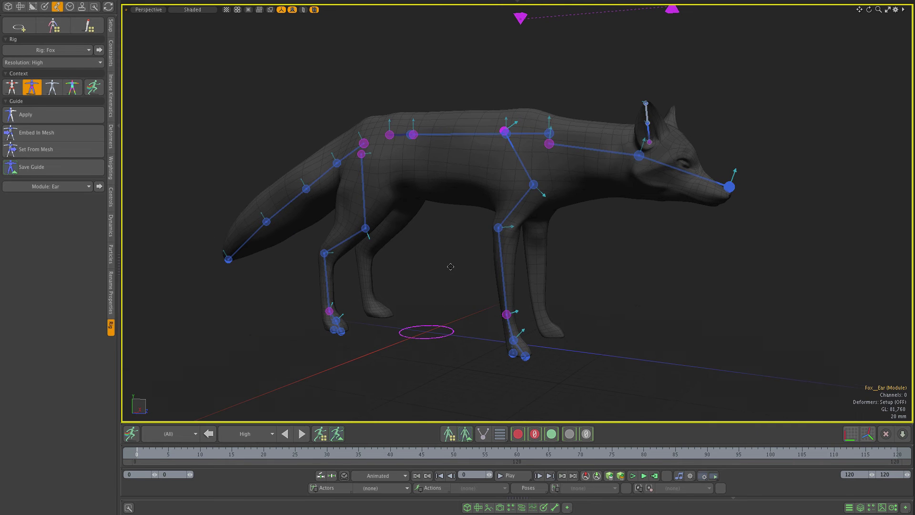
left_click(14, 87)
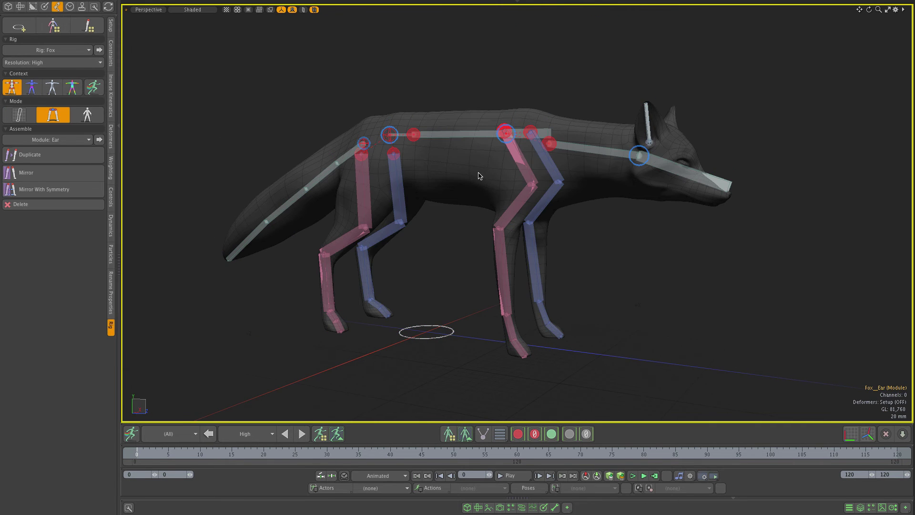
left_click_drag(619, 179, 592, 181, "alt")
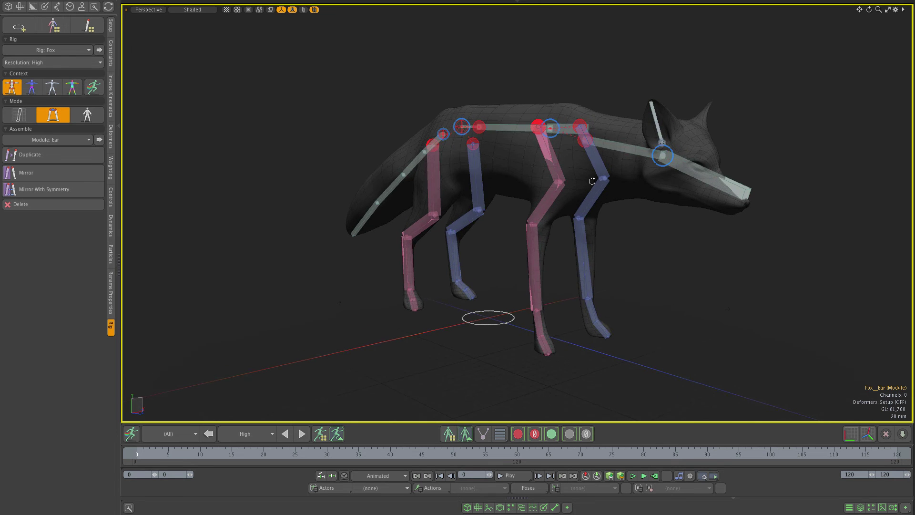
left_click(912, 252)
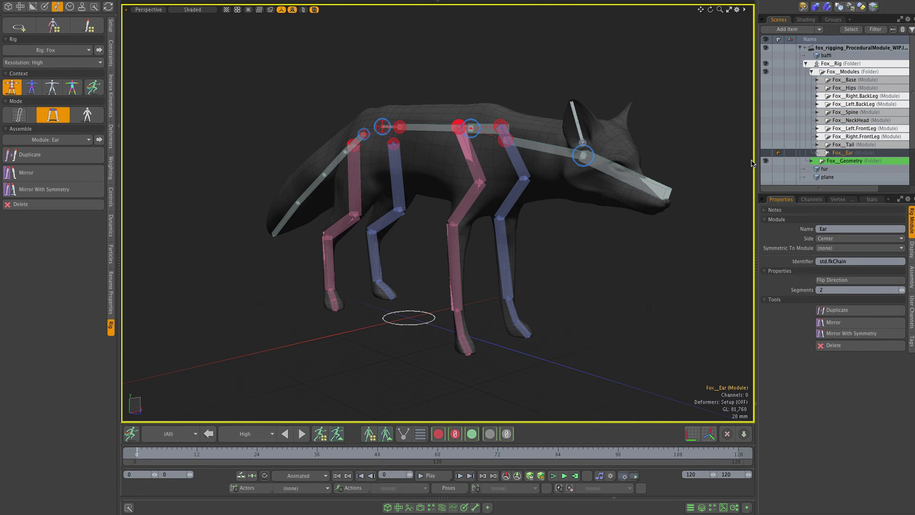
- Set the side of the Ear module to Right
left_click(820, 238)
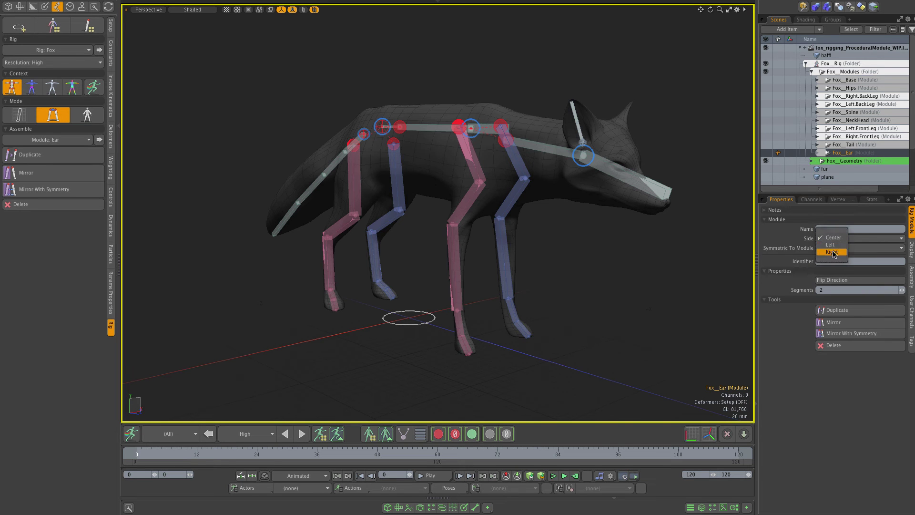
left_click(832, 252)
left_click_drag(580, 194, 553, 191, "alt")
left_click_drag(557, 125, 520, 199, "ctrl+alt")
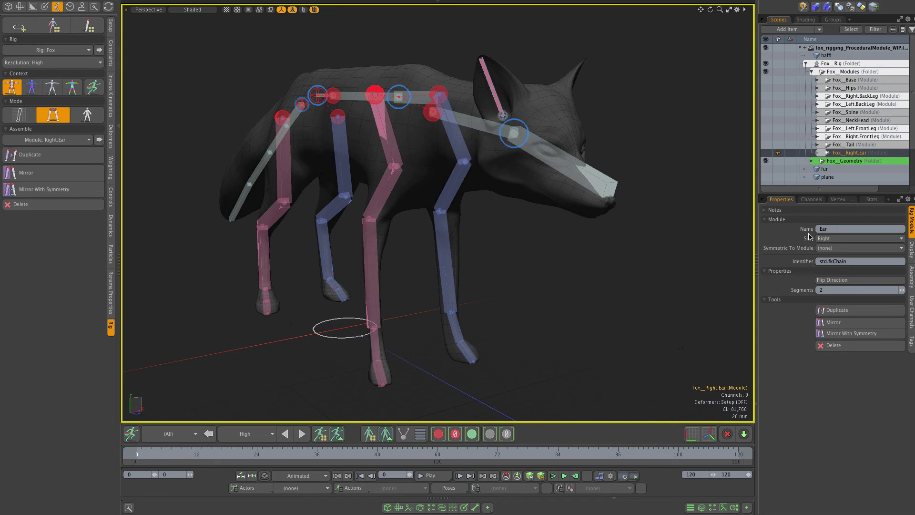
- Hide the item and properties panels and mirror the right ear module with symmetry to create the left ear
left_click(758, 284)
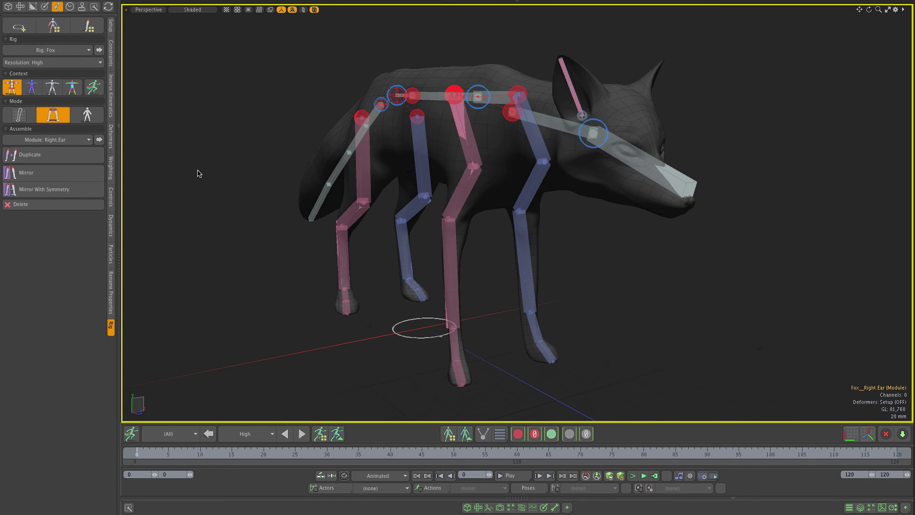
left_click(82, 191)
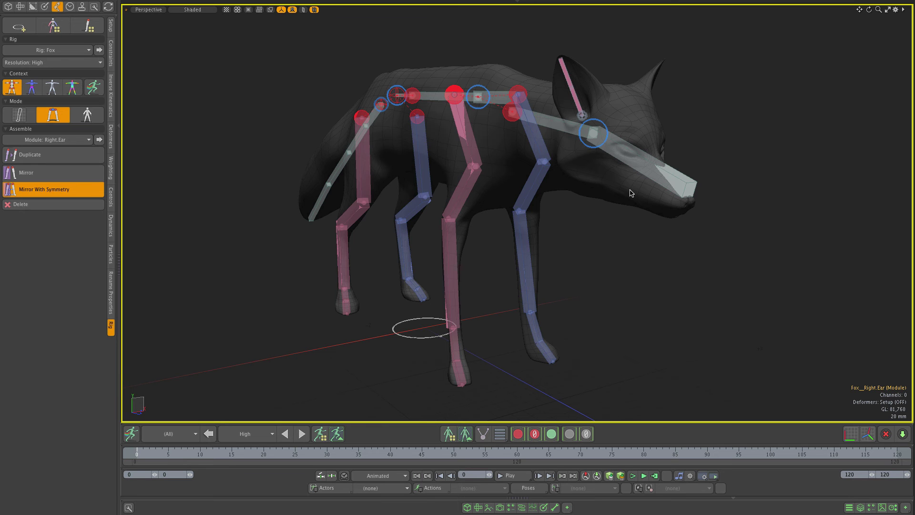
mouse_move(681, 163)
left_mouse_down("alt")
mouse_move(596, 156)
mouse_move(694, 156)
left_mouse_up("alt")
scroll(593, 120, "up", 3)
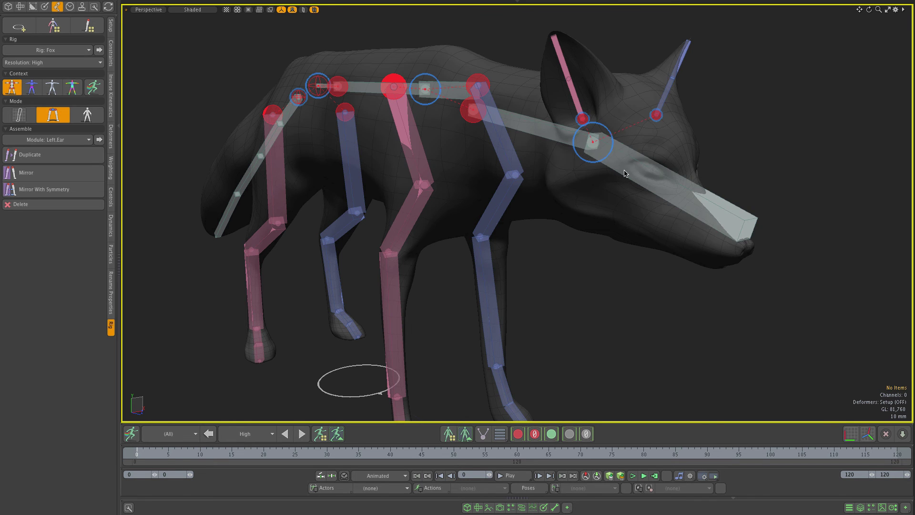
- Connect the tail module's main plug to the hips module at the rear end of the spine
left_click_drag(493, 178, 479, 222, "alt+shift")
left_click_drag(479, 222, 562, 210, "alt")
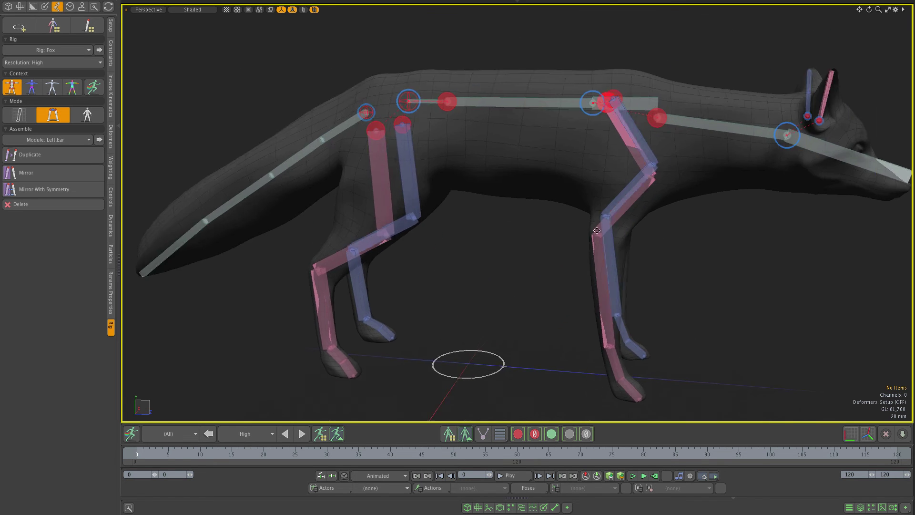
left_click_drag(459, 195, 515, 200, "alt+shift")
left_click_drag(422, 106, 472, 101, "ctrl+alt")
left_click(418, 129)
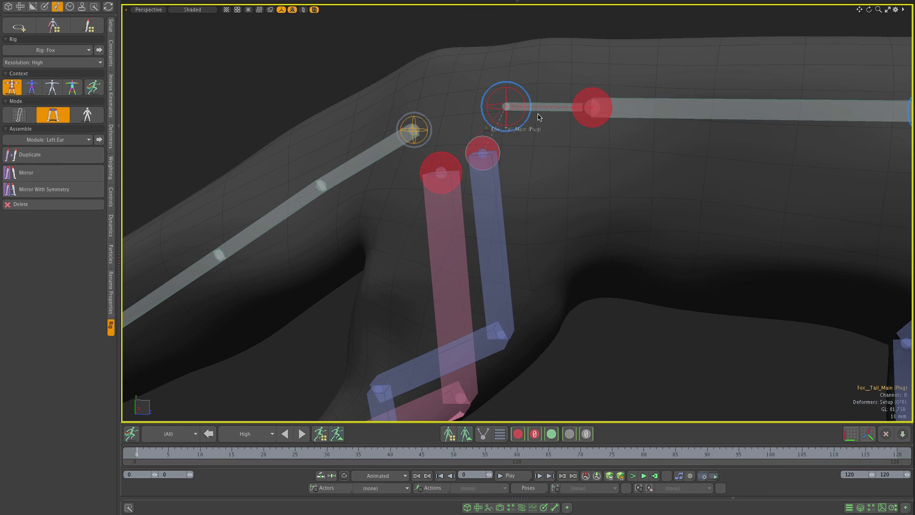
left_click(553, 109)
left_click_drag(629, 173, 426, 138, "ctrl+alt")
left_click_drag(426, 139, 435, 138, "alt")
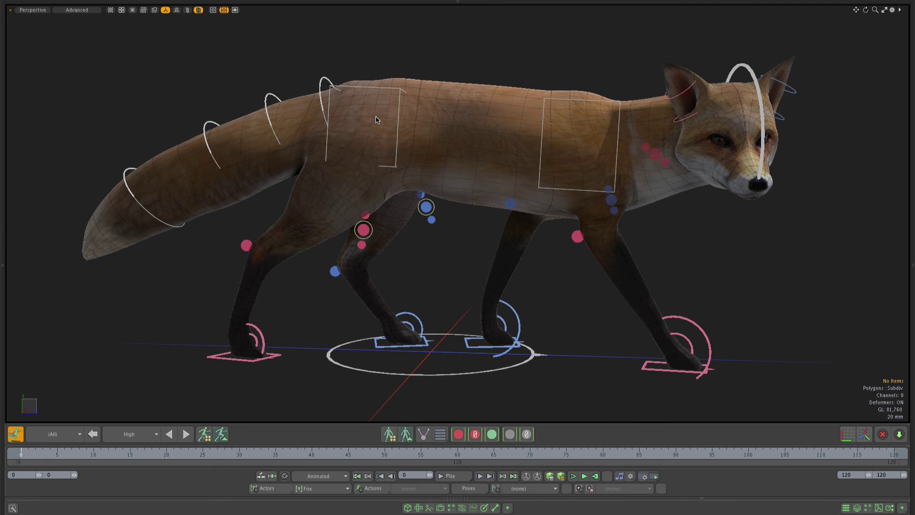
- Pose the fox's tail by rotating its segment controls so the rear half lifts and the tip curls downward
left_click(327, 82)
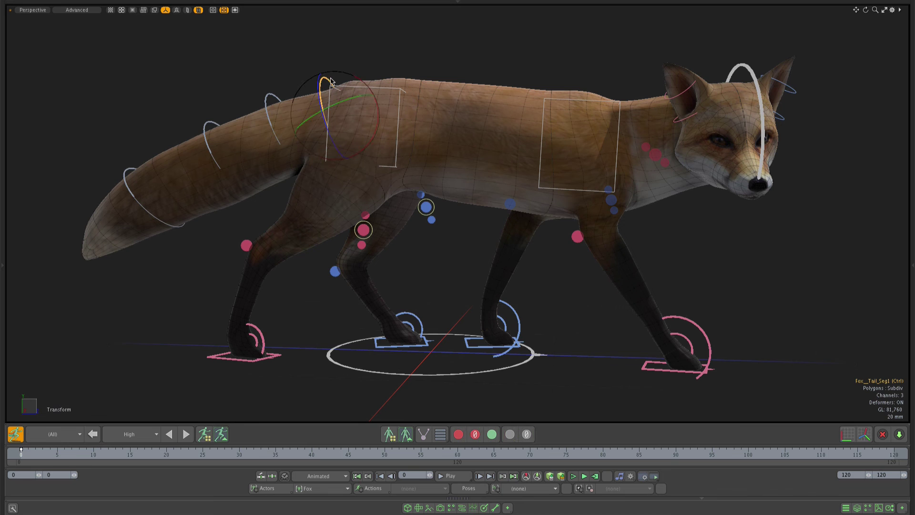
left_click_drag(360, 82, 174, 152)
left_click(210, 119)
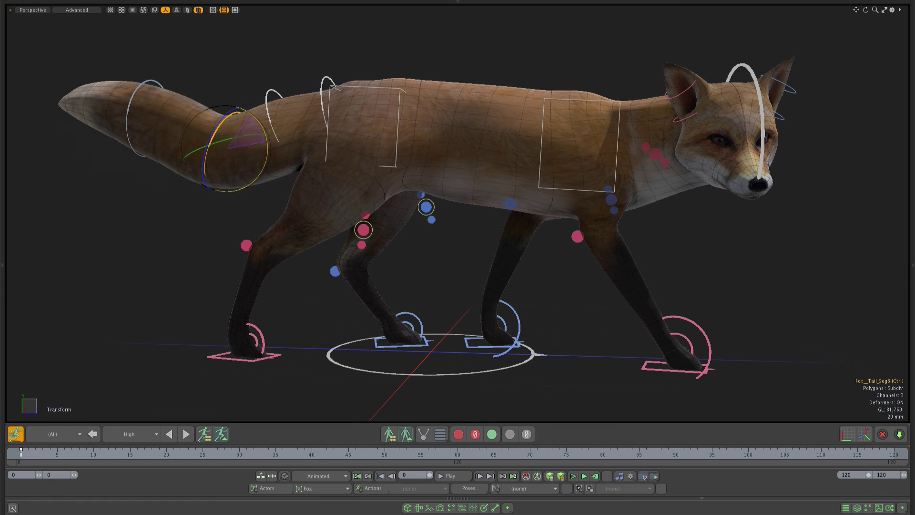
left_click(159, 85)
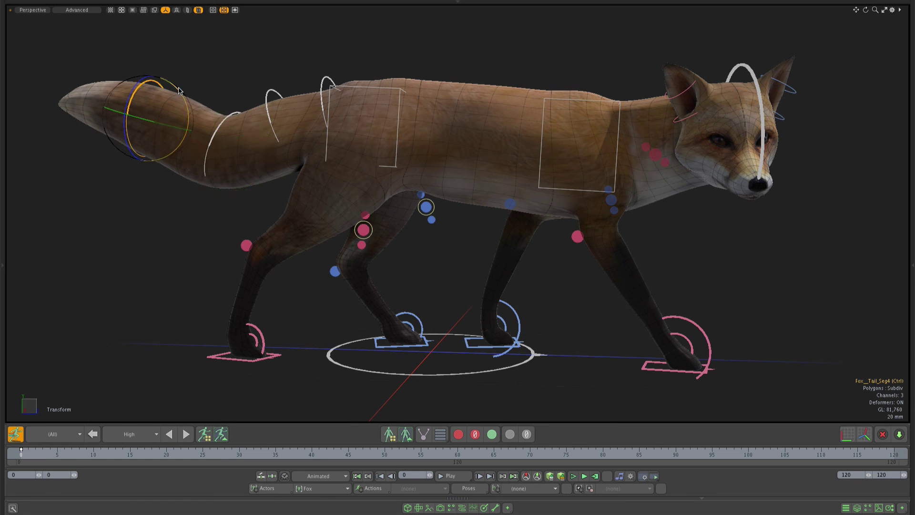
left_click_drag(180, 91, 163, 105)
left_click(628, 69)
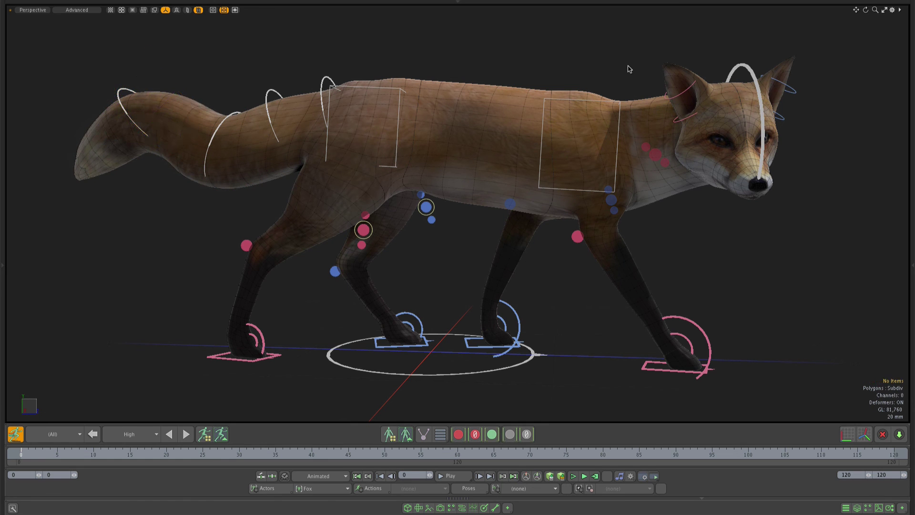
- Pose the ears with their rotation controls, folding the right ear outward and slightly turning the left ear upright
left_click(673, 98)
left_click_drag(631, 77, 552, 175, "alt+shift")
scroll(516, 136, "up", 2)
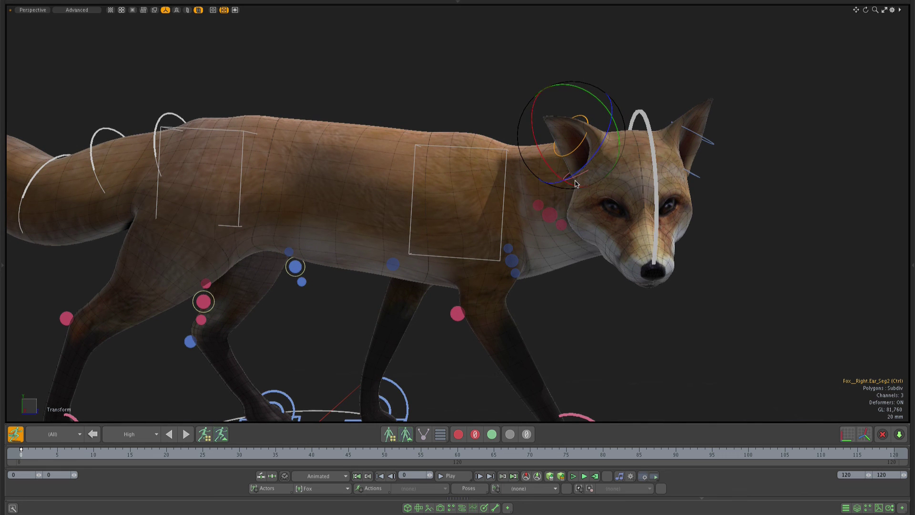
left_click(577, 178)
left_click_drag(551, 124, 541, 153)
left_click(704, 139)
mouse_move(736, 125)
left_mouse_down()
mouse_move(741, 136)
mouse_move(744, 94)
mouse_move(743, 119)
left_mouse_up()
left_click(726, 202)
left_click_drag(574, 253, 500, 262, "ctrl+alt")
left_click_drag(500, 262, 541, 218, "alt+shift")
left_click_drag(541, 218, 562, 219, "ctrl+alt")
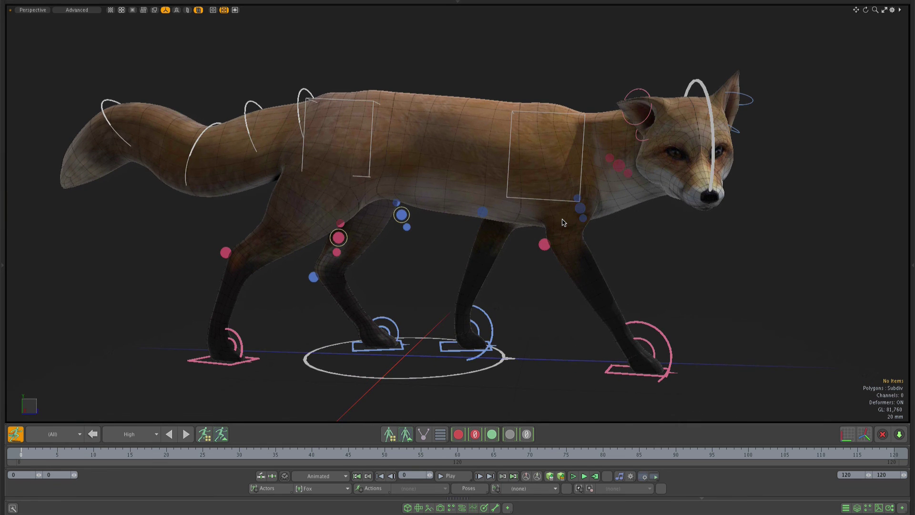